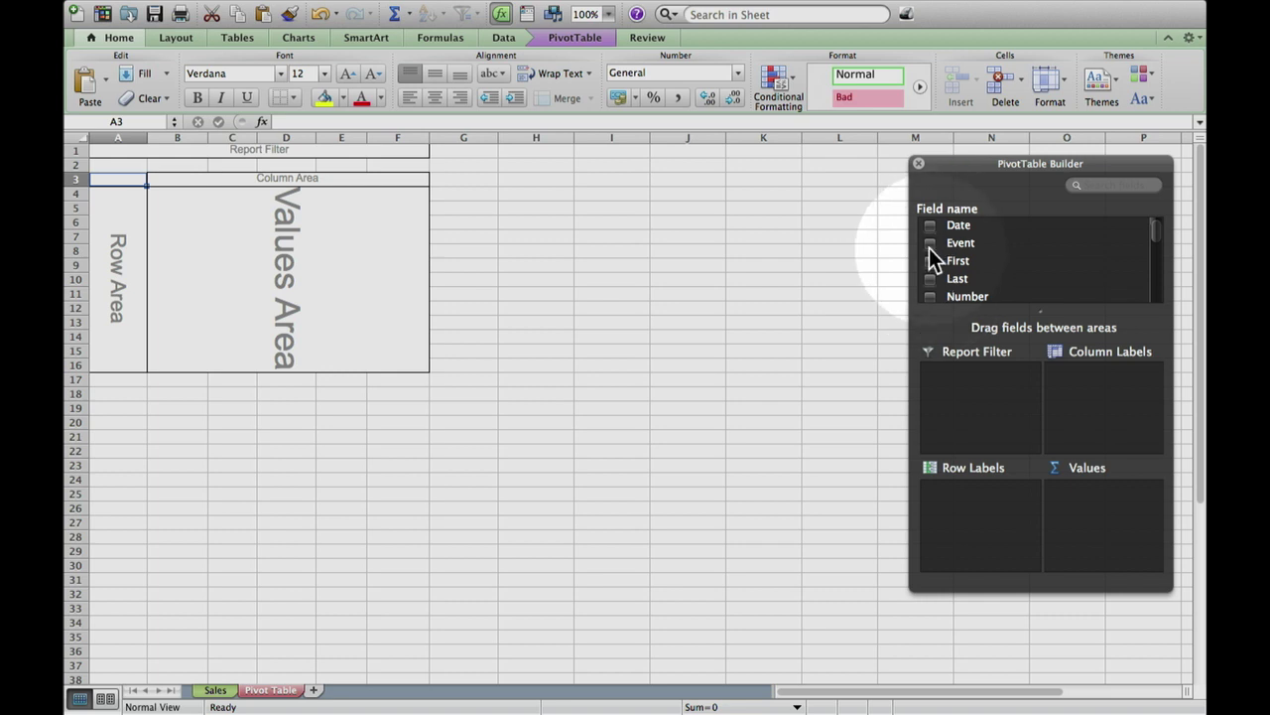
Add Event as row labels, listing Christmas Bazaar, Holiday Blitzen and Portland Festival of the Last Minute.
{"action": "left_click", "coordinate": [929, 247]}
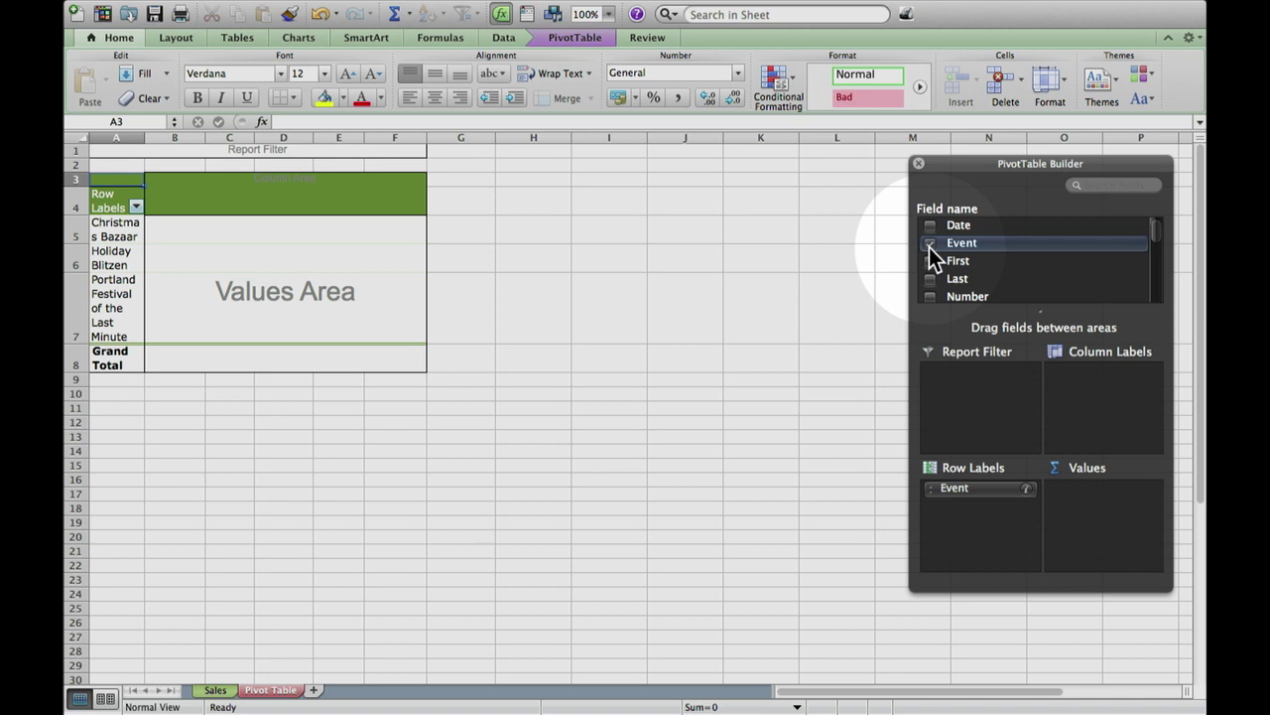
{"action": "scroll", "coordinate": [948, 274], "scroll_direction": "down", "scroll_amount": 4}
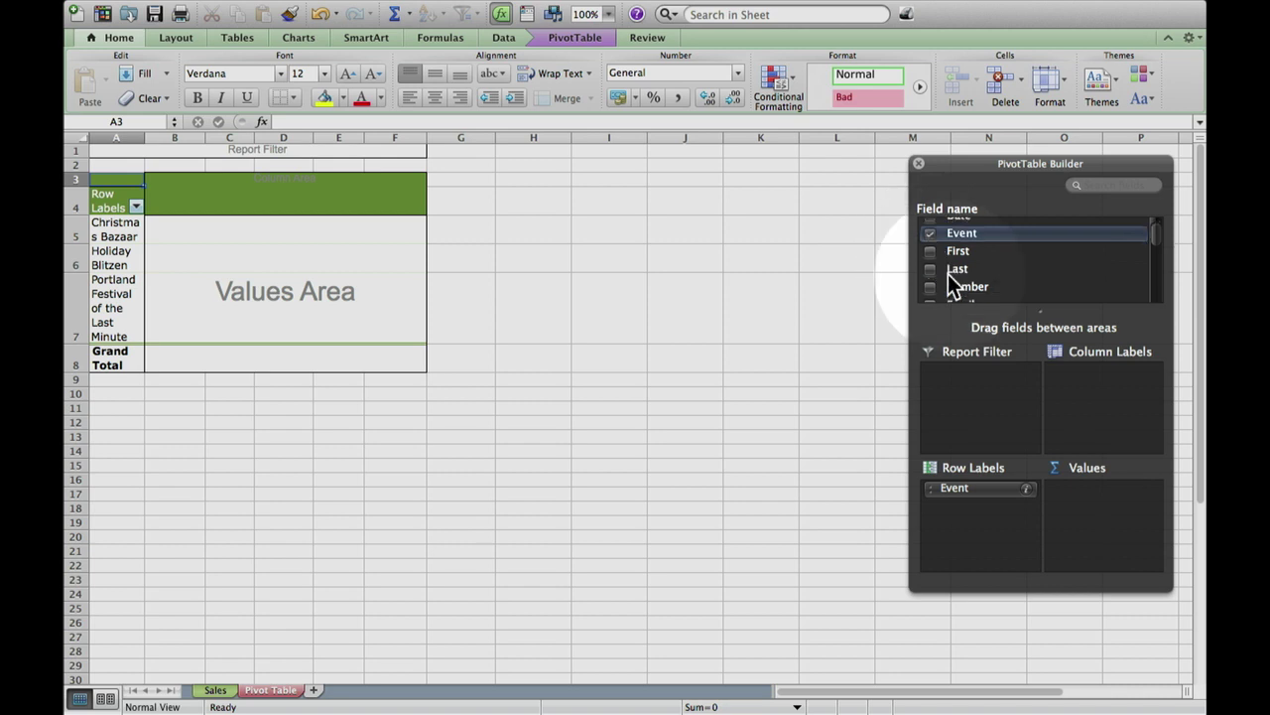
{"action": "scroll", "coordinate": [948, 275], "scroll_direction": "down", "scroll_amount": 4}
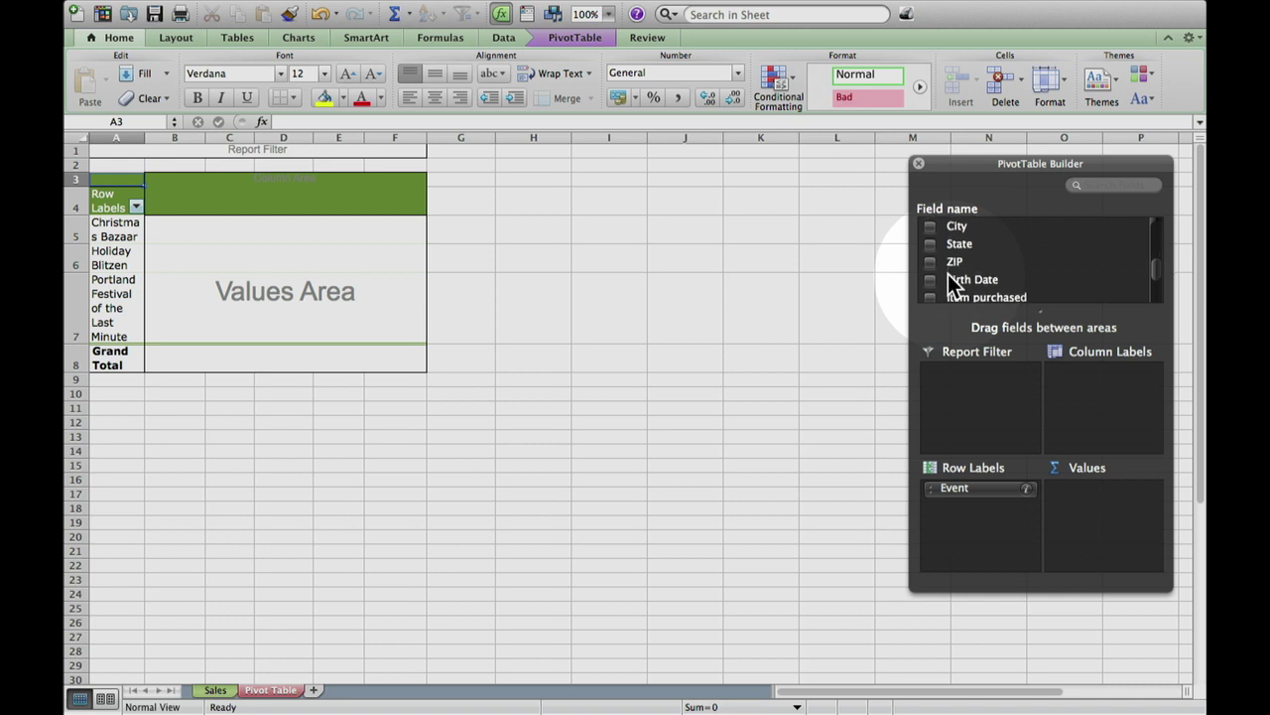
{"action": "scroll", "coordinate": [948, 274], "scroll_direction": "down", "scroll_amount": 1}
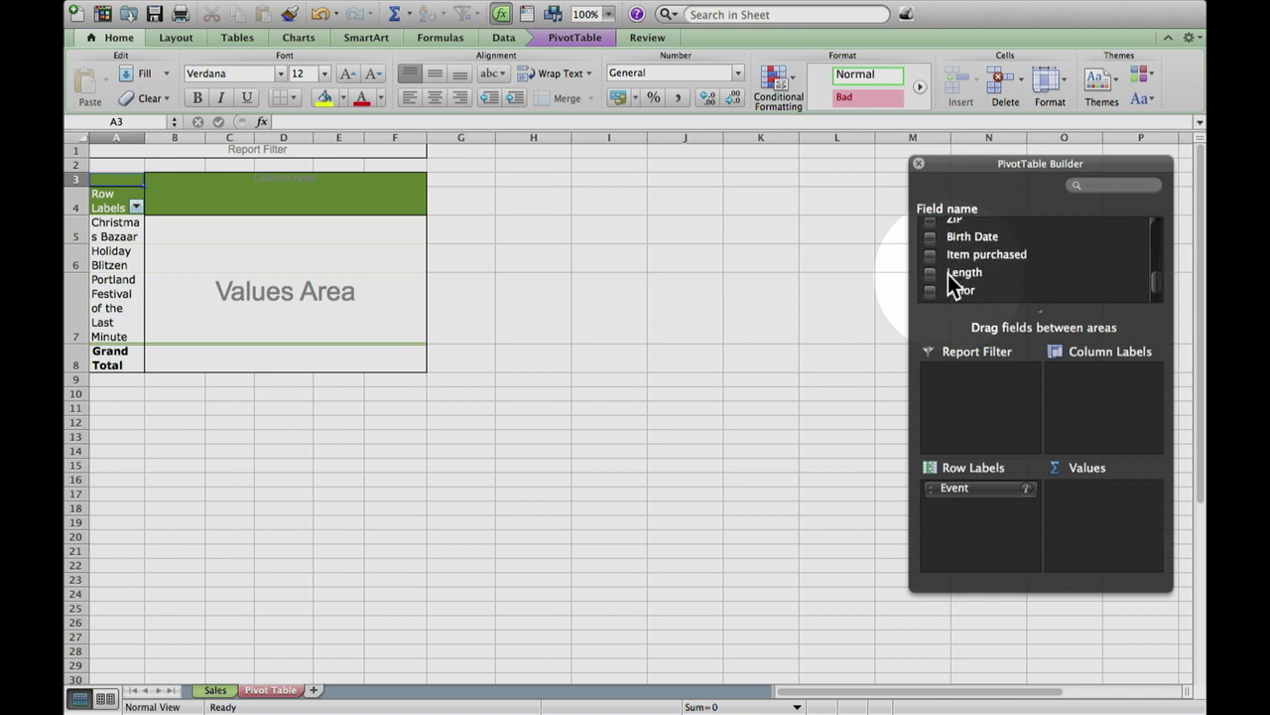
Add Count of Item purchased and Sum of Price Paid per event, then widen column A.
{"action": "left_click", "coordinate": [930, 257]}
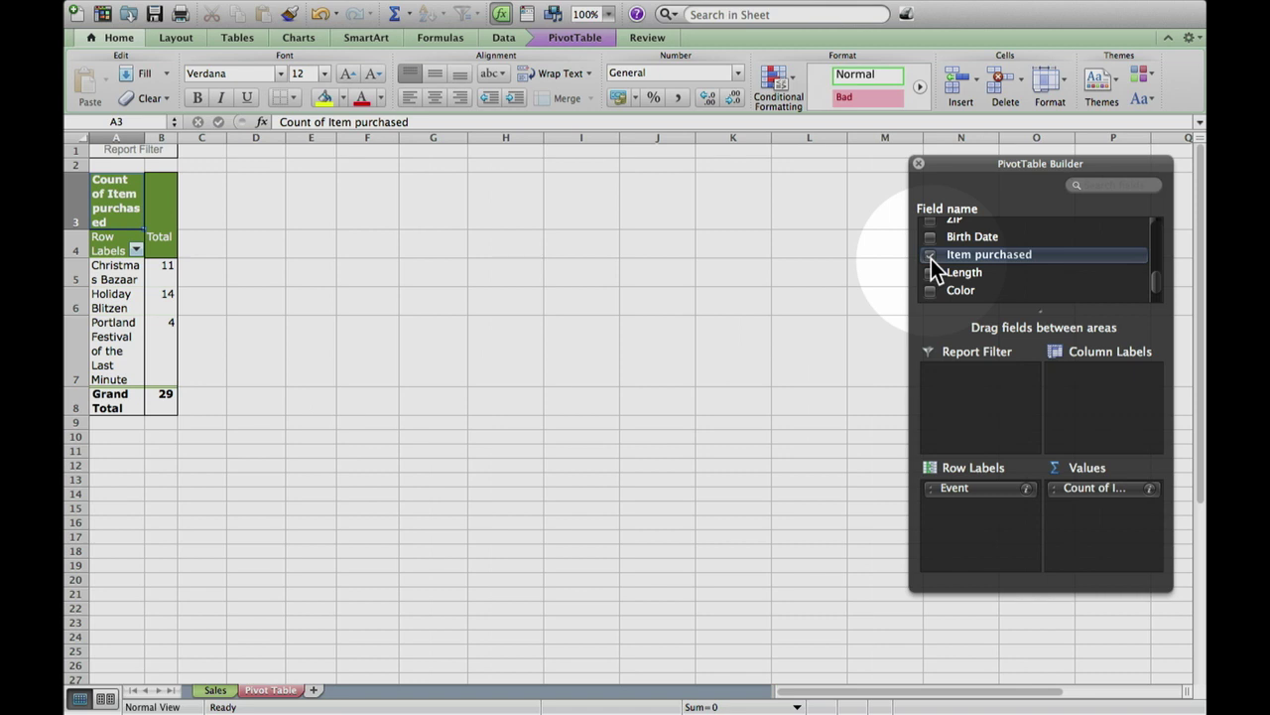
{"action": "scroll", "coordinate": [931, 259], "scroll_direction": "down", "scroll_amount": 2}
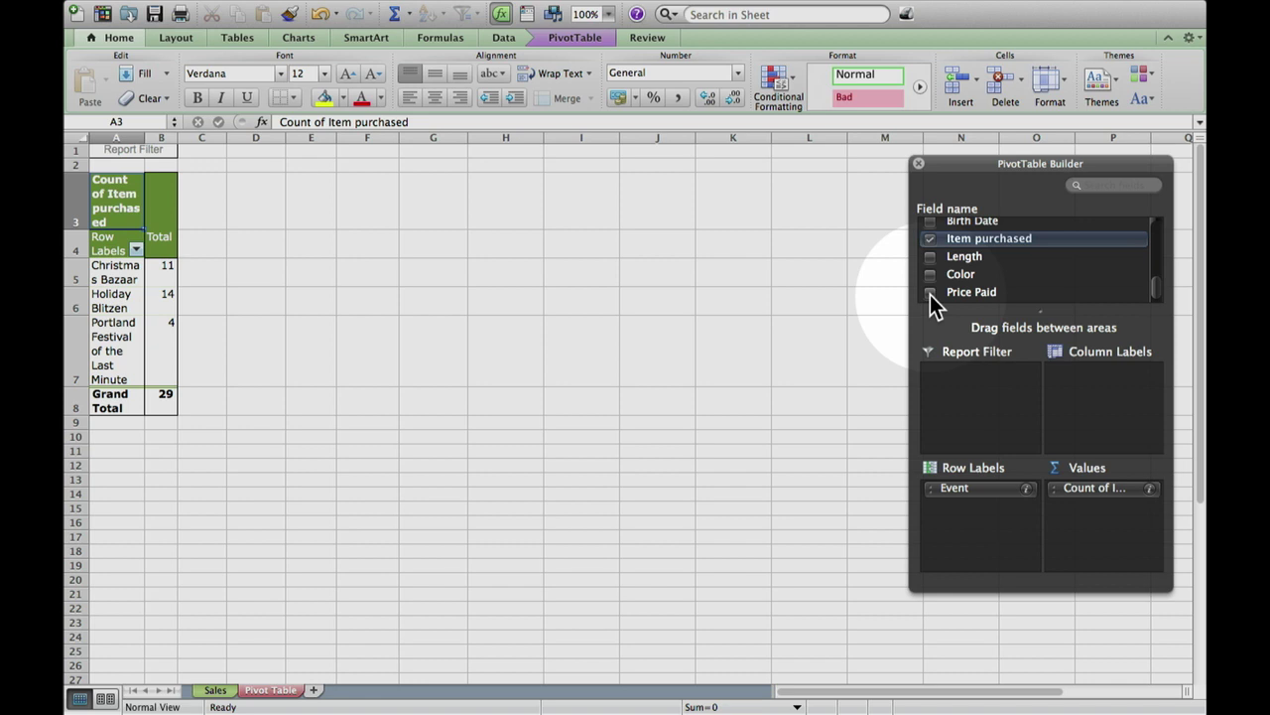
{"action": "left_click", "coordinate": [930, 294]}
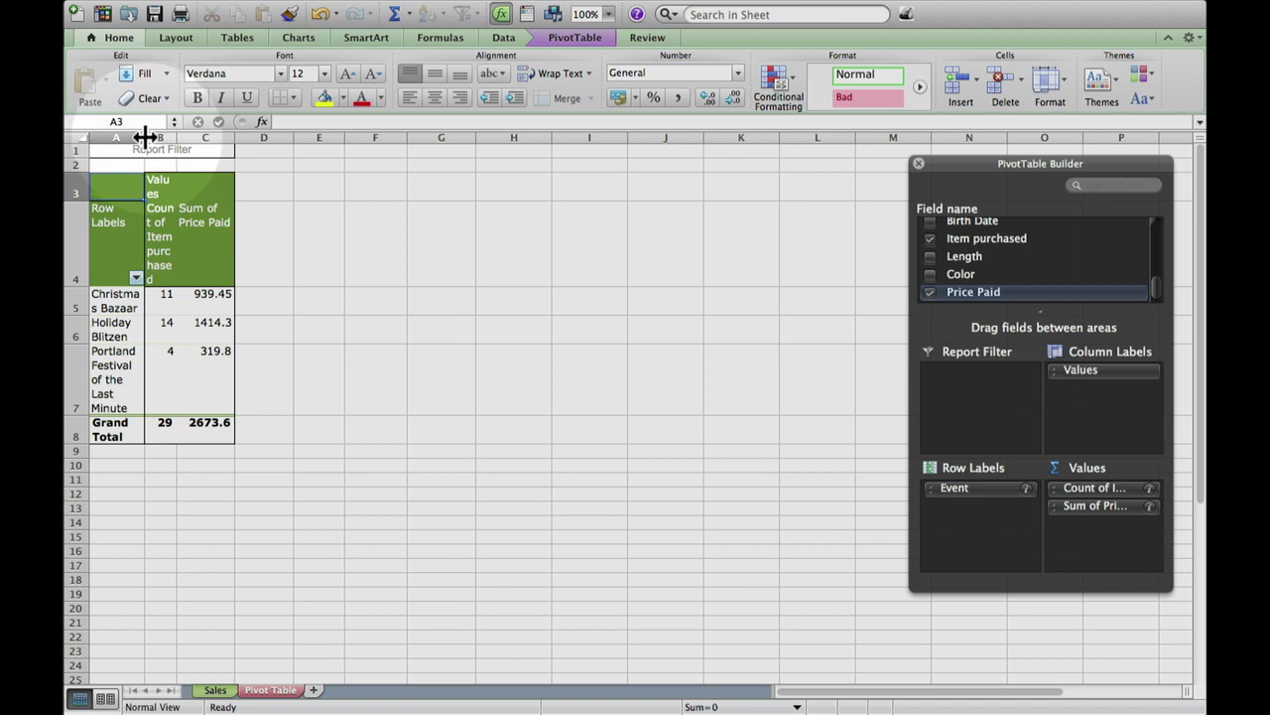
{"action": "left_click_drag", "start_coordinate": [145, 136], "coordinate": [199, 136]}
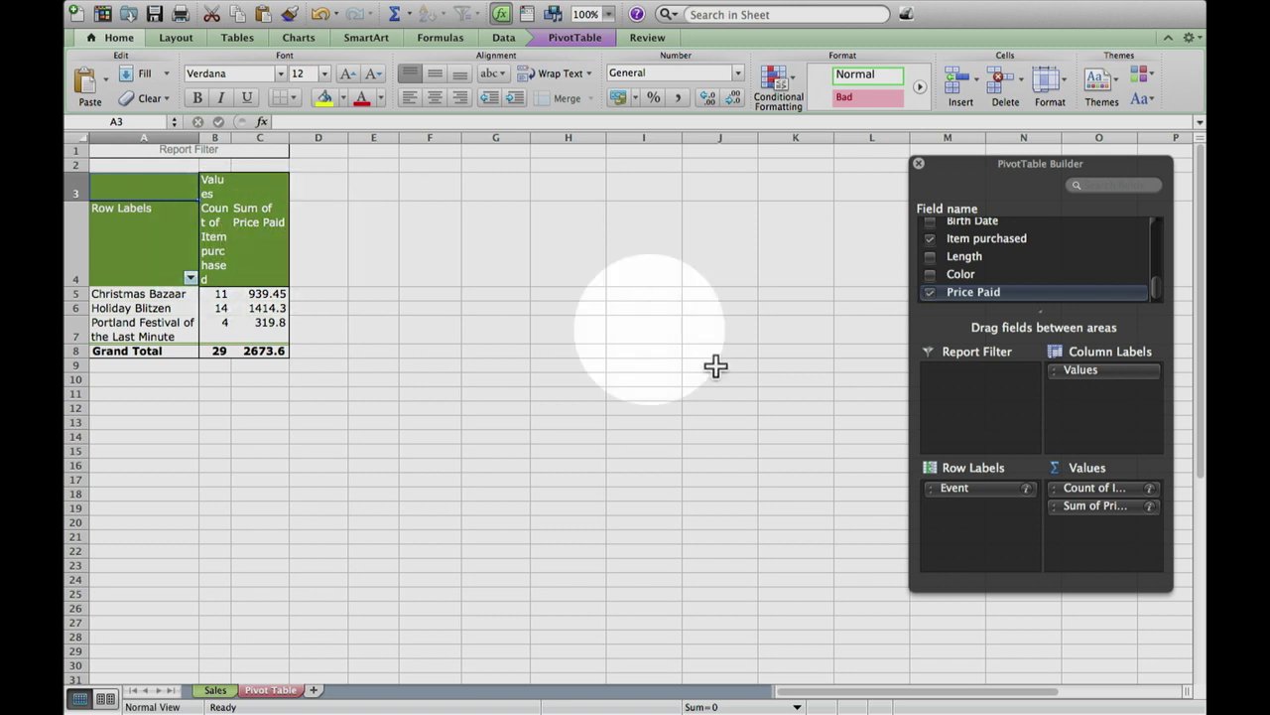
Select the Count of Item purchased field in the Values area.
{"action": "left_click", "coordinate": [1090, 492]}
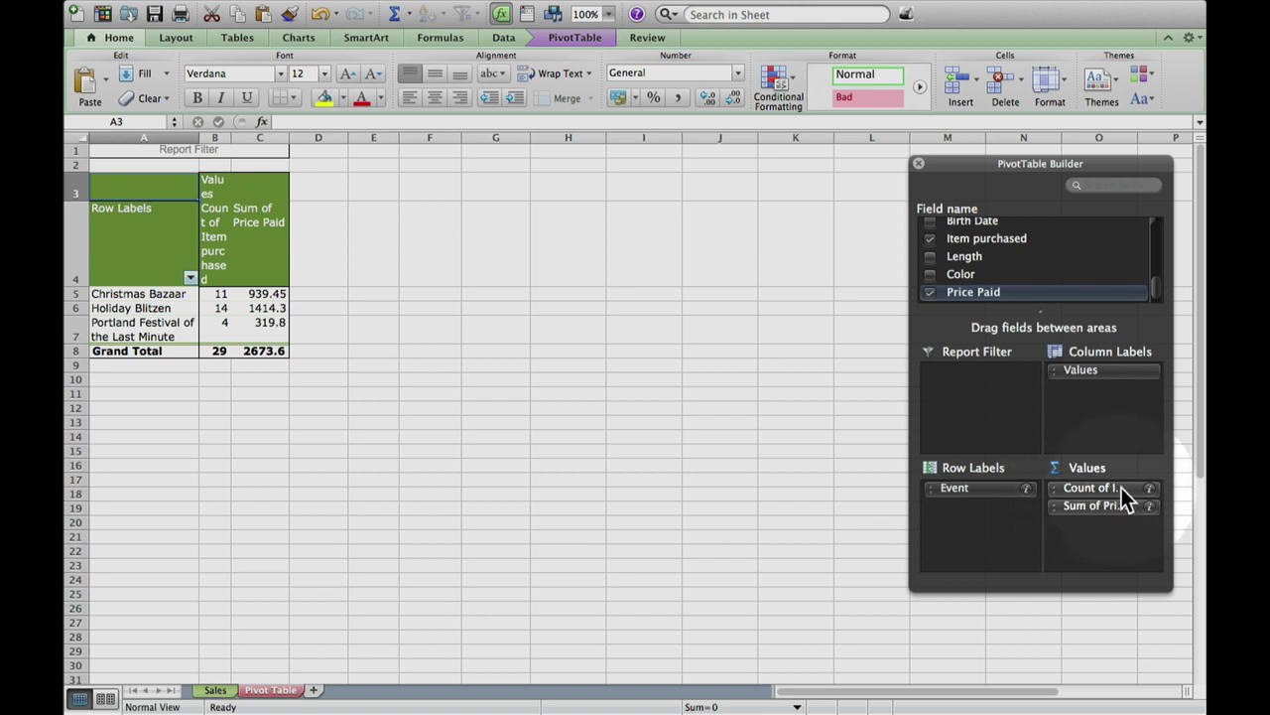
Move Count of Item purchased from Values to Column Labels, spreading price sums across item columns.
{"action": "left_click_drag", "start_coordinate": [1176, 483], "coordinate": [1203, 483]}
{"action": "left_click", "coordinate": [941, 425]}
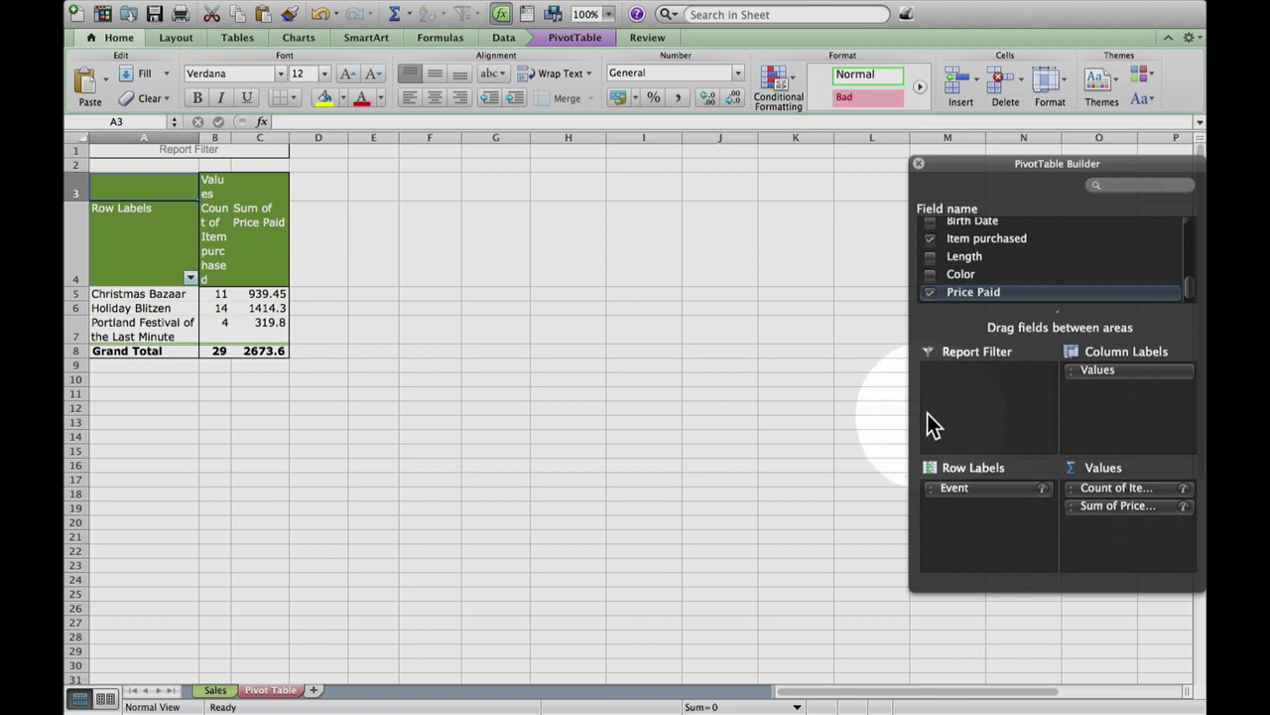
{"action": "left_click_drag", "start_coordinate": [910, 411], "coordinate": [818, 415]}
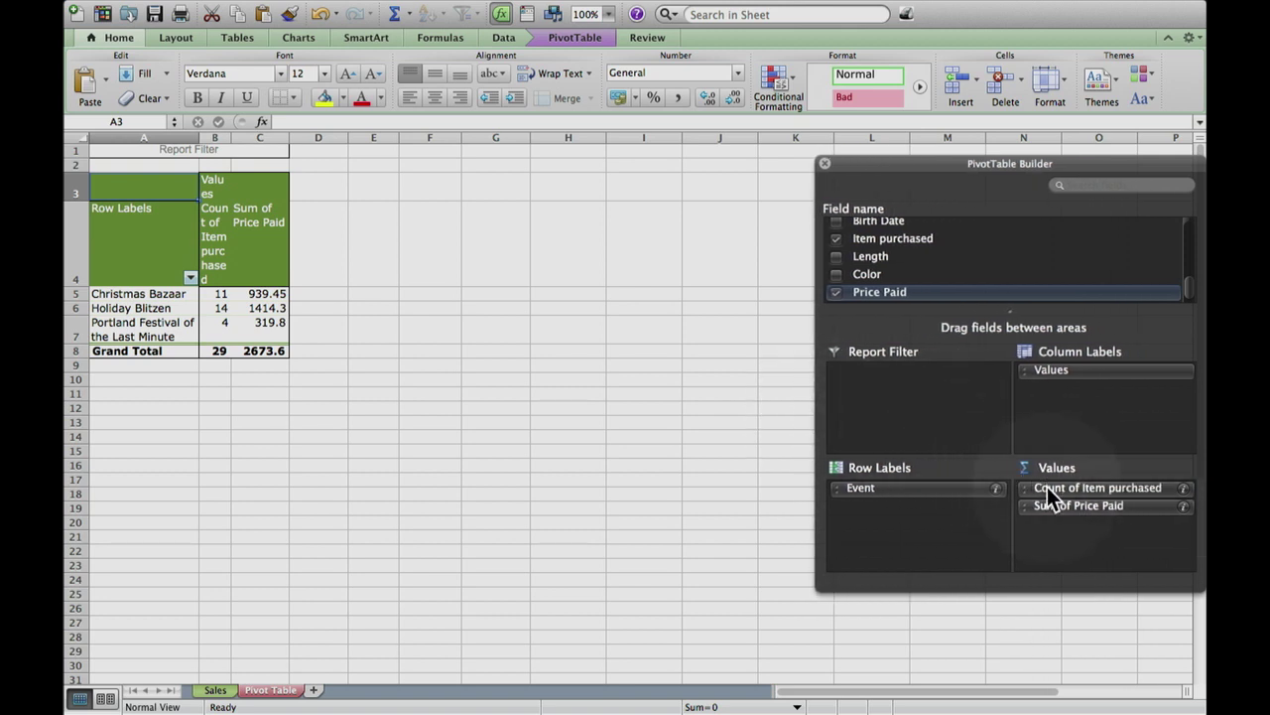
{"action": "left_click_drag", "start_coordinate": [1047, 488], "coordinate": [1089, 399]}
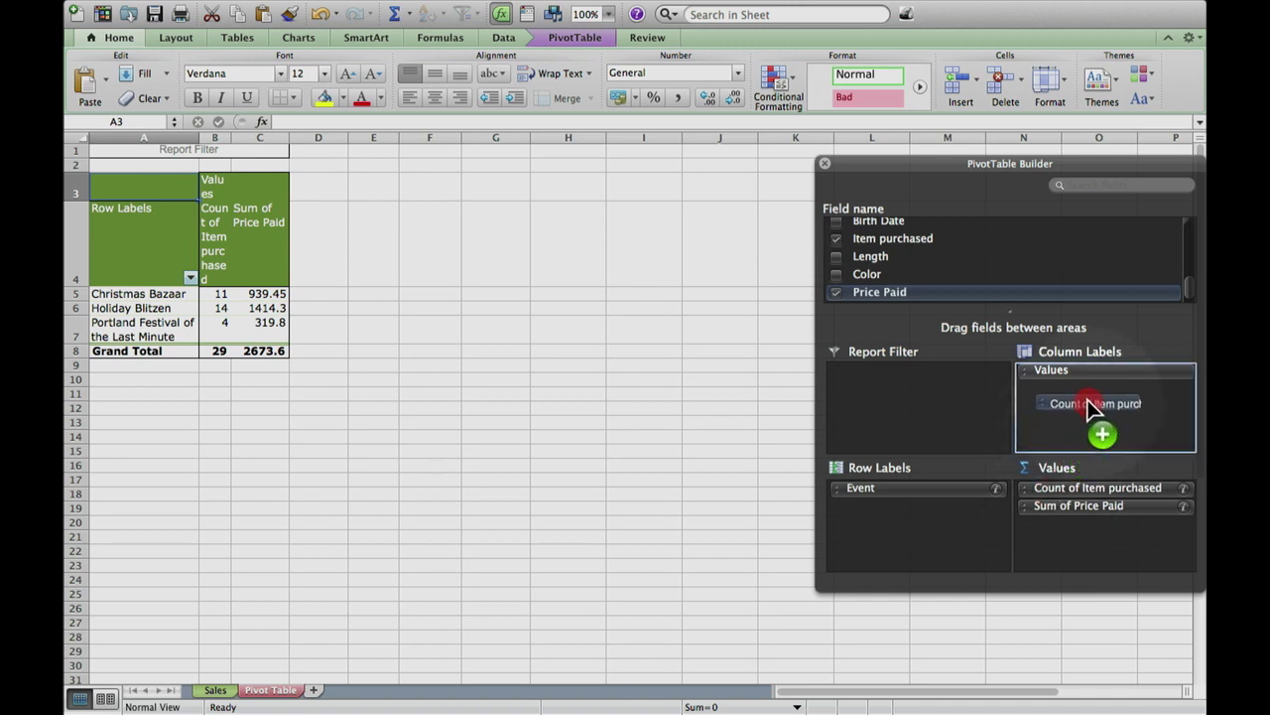
{"action": "mouse_move", "coordinate": [1088, 399]}
{"action": "left_mouse_down"}
{"action": "mouse_move", "coordinate": [1082, 498]}
{"action": "mouse_move", "coordinate": [1078, 411]}
{"action": "left_mouse_up"}
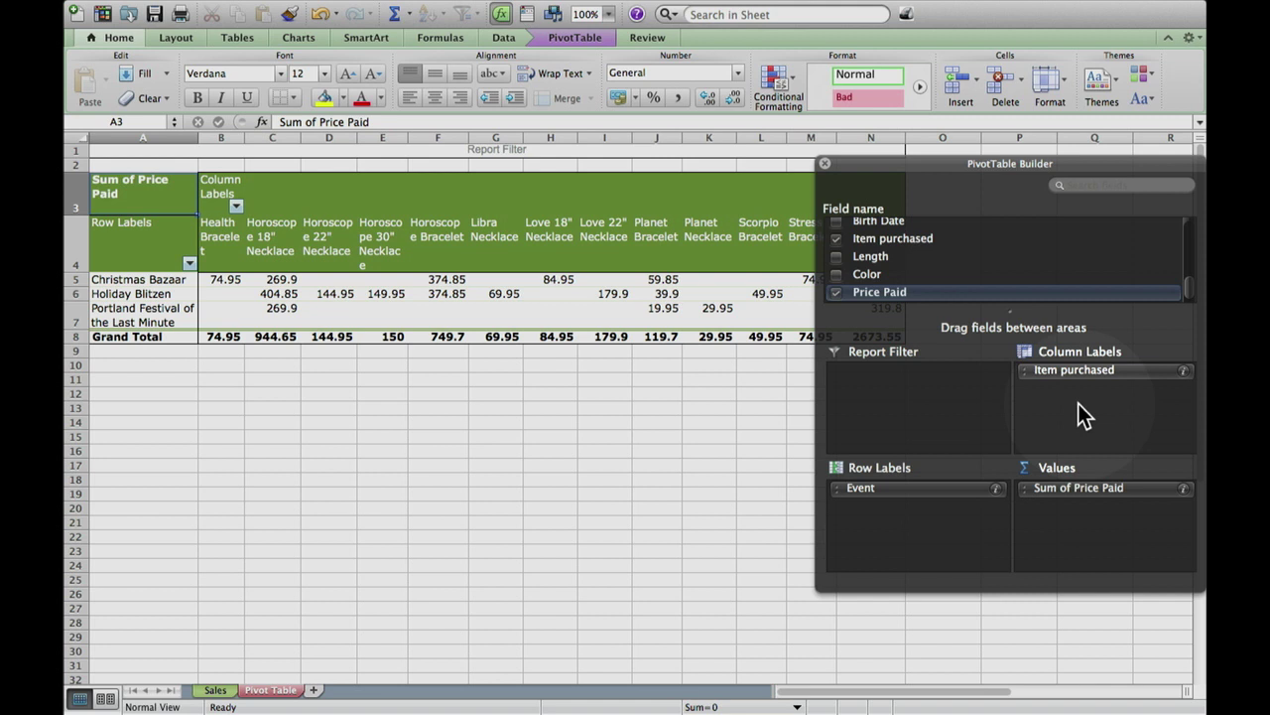
{"action": "left_click_drag", "start_coordinate": [1014, 162], "coordinate": [997, 365]}
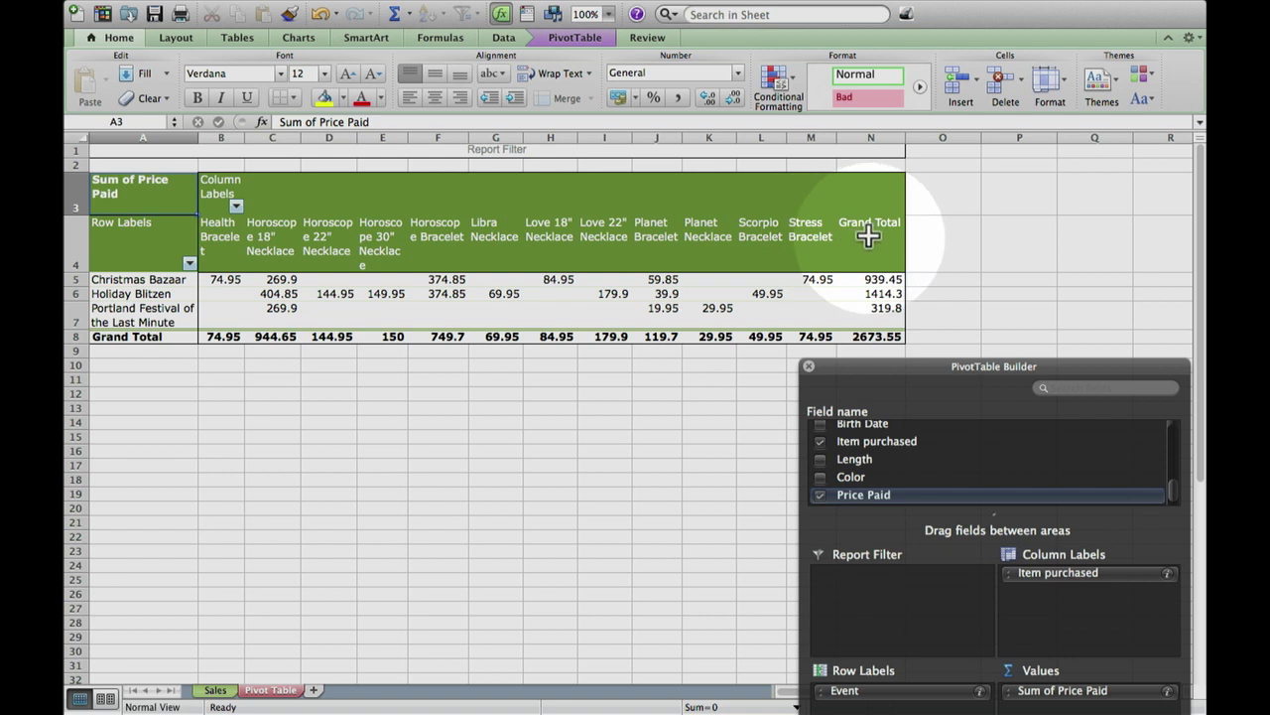
Widen item columns B through F to fit product names, then check the 404.85 and 944.65 values.
{"action": "double_click", "coordinate": [244, 138]}
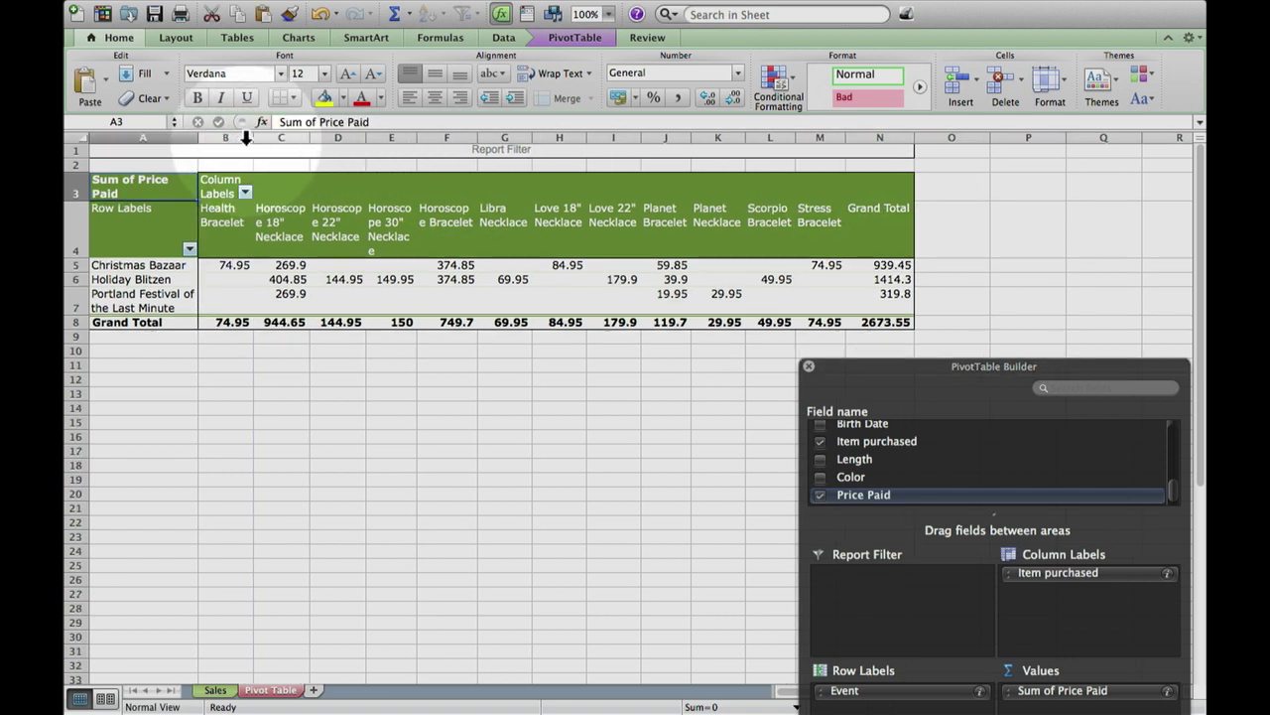
{"action": "double_click", "coordinate": [307, 138]}
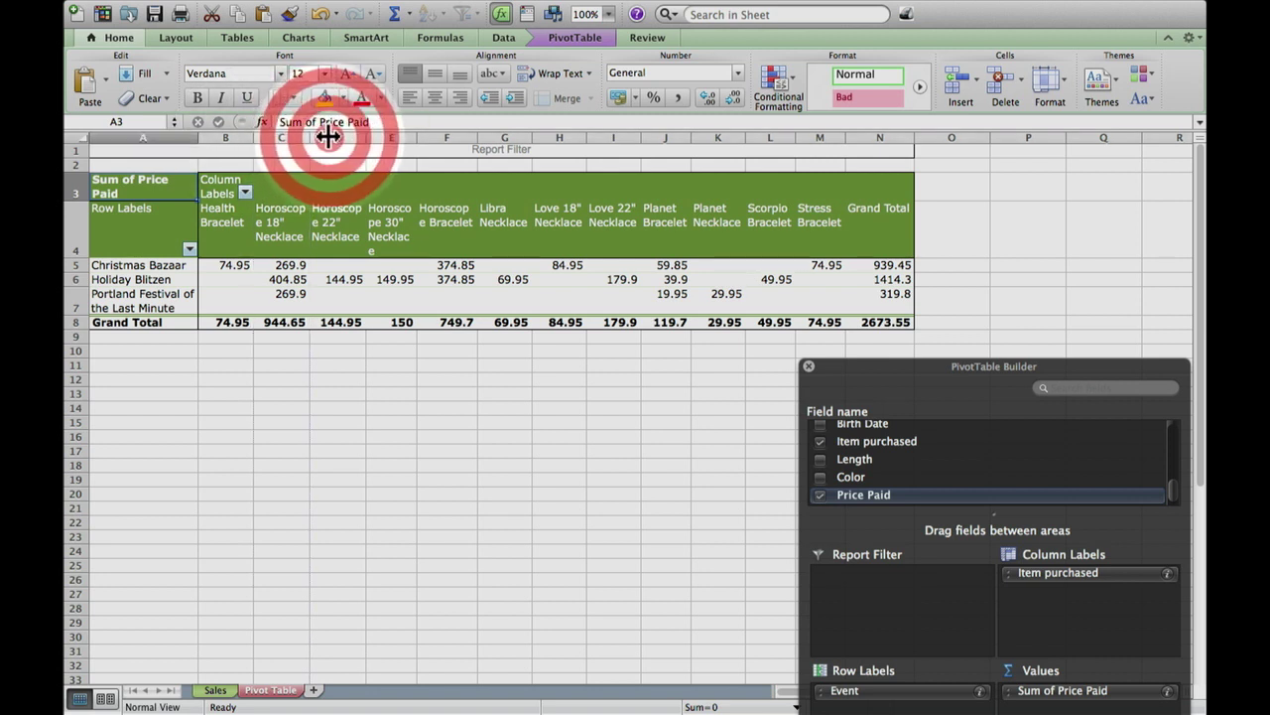
{"action": "left_click_drag", "start_coordinate": [309, 138], "coordinate": [333, 138]}
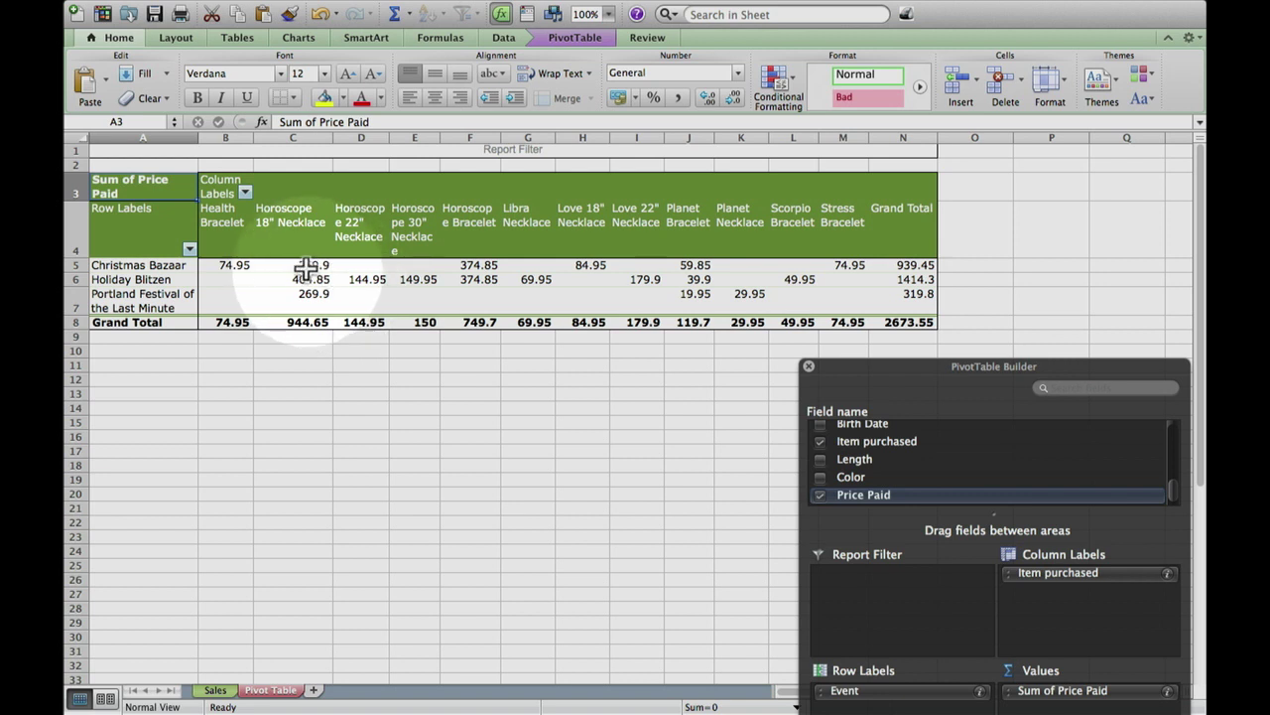
{"action": "left_click_drag", "start_coordinate": [389, 139], "coordinate": [417, 139]}
{"action": "left_click_drag", "start_coordinate": [528, 139], "coordinate": [544, 139]}
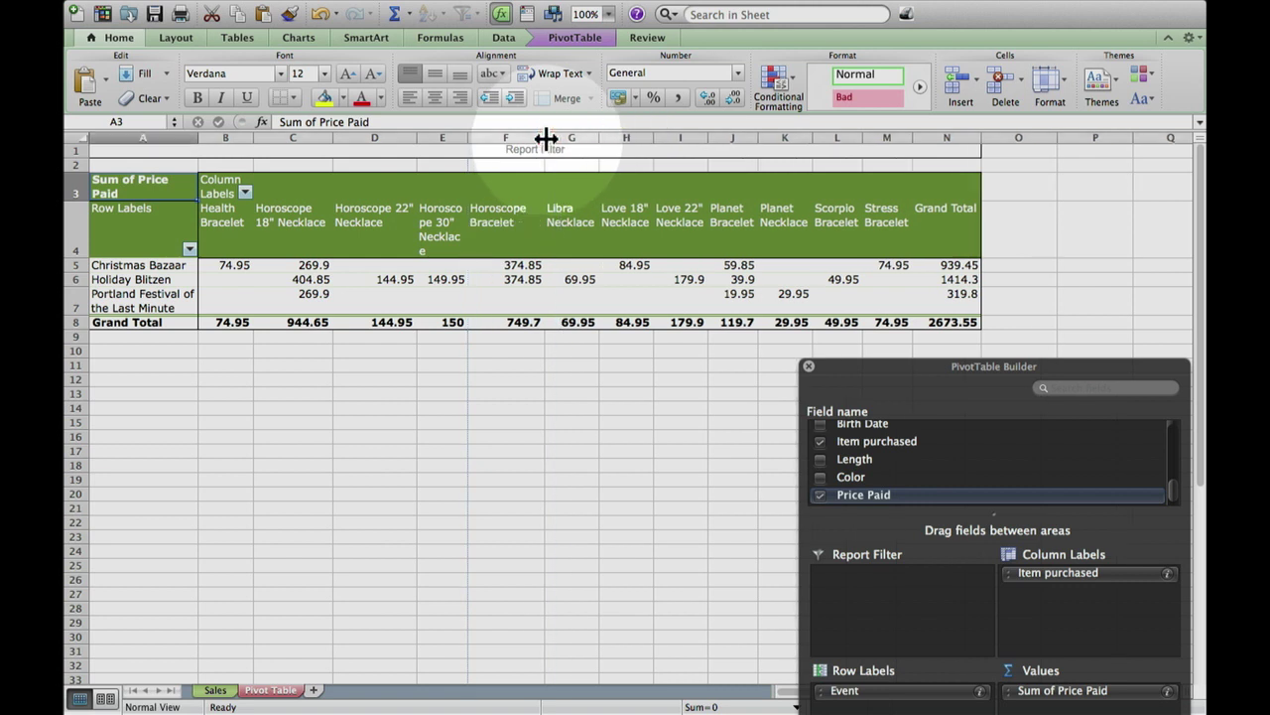
{"action": "left_click_drag", "start_coordinate": [467, 138], "coordinate": [498, 138]}
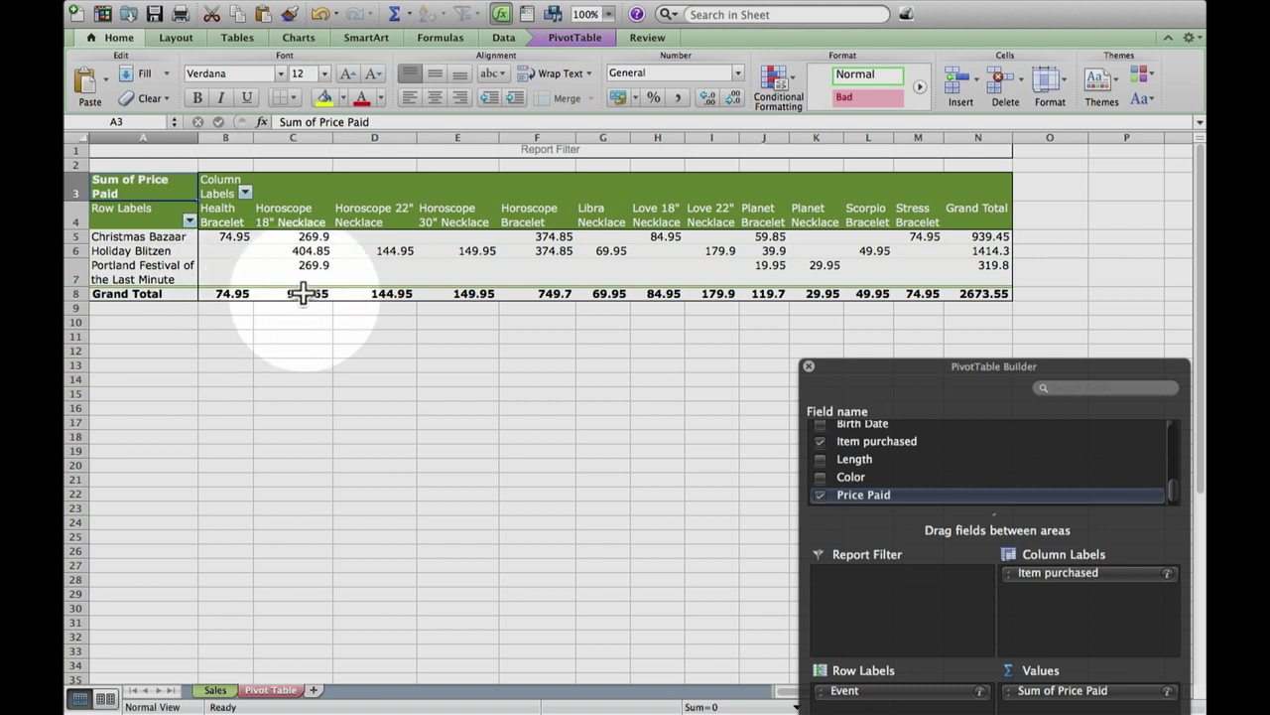
{"action": "left_click", "coordinate": [326, 254]}
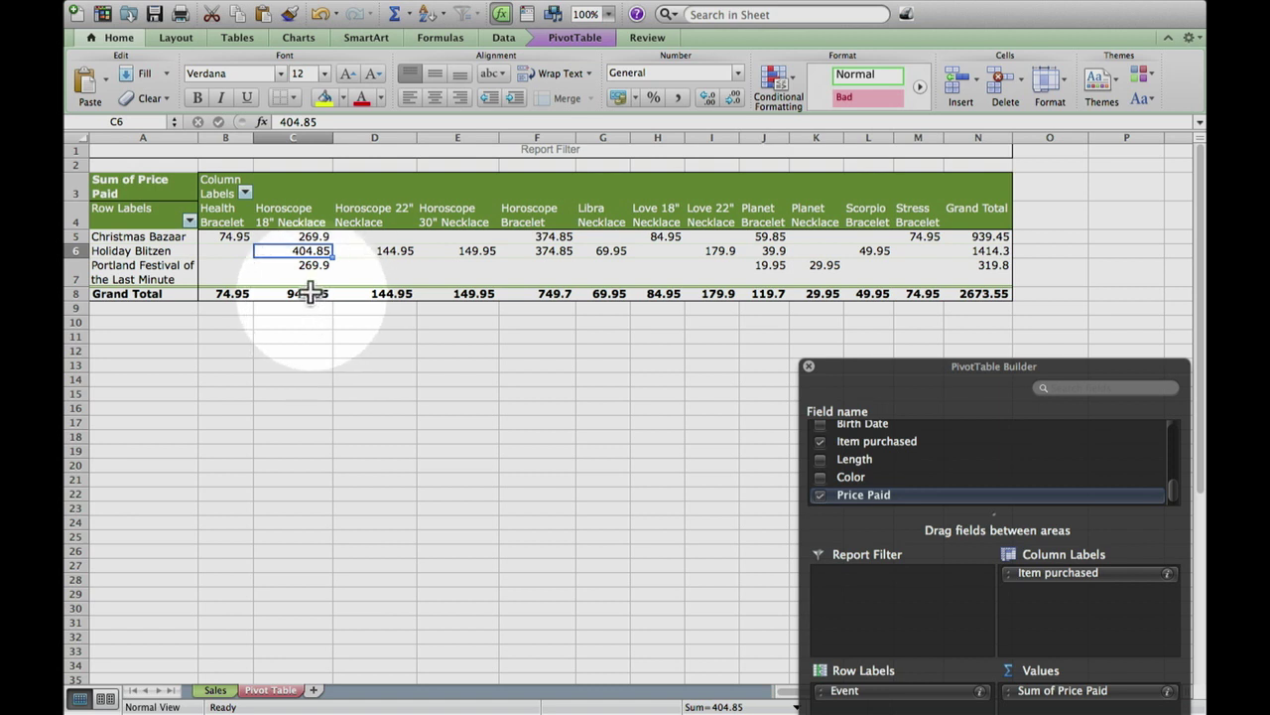
{"action": "left_click", "coordinate": [300, 294]}
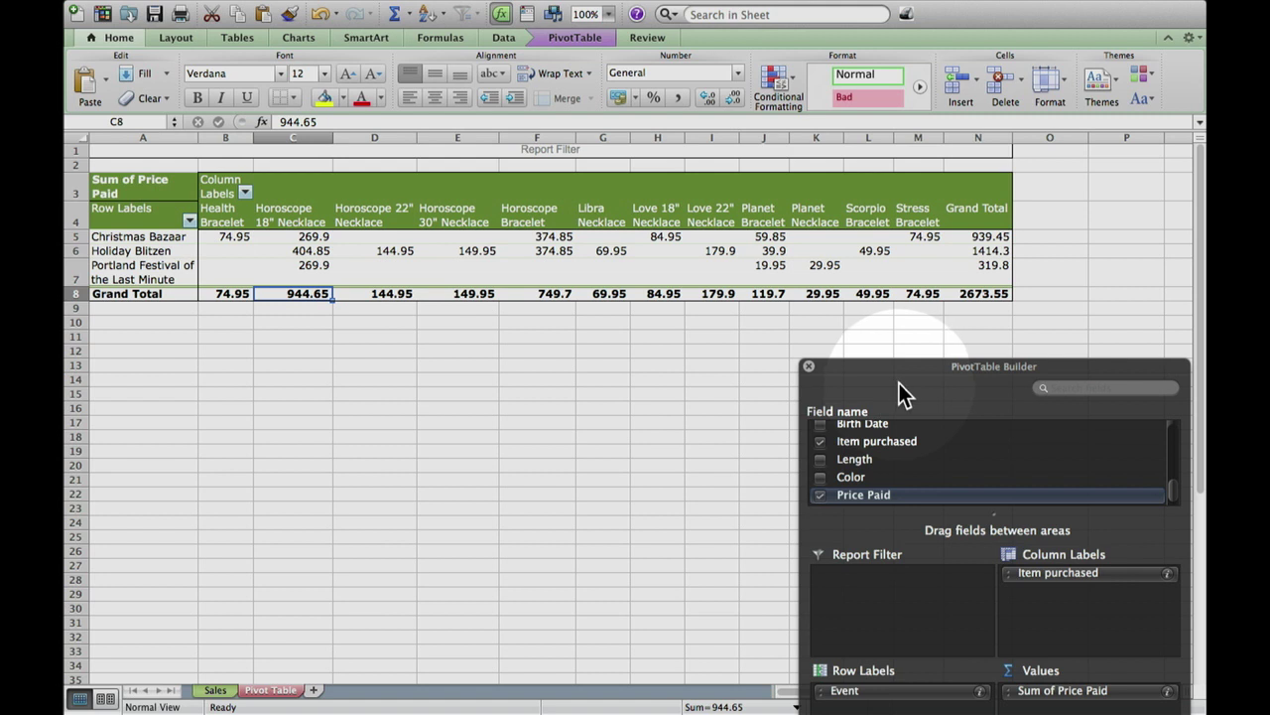
Move Item purchased from Column Labels into Row Labels beneath Event, nesting items under each event.
{"action": "left_click_drag", "start_coordinate": [919, 365], "coordinate": [923, 289]}
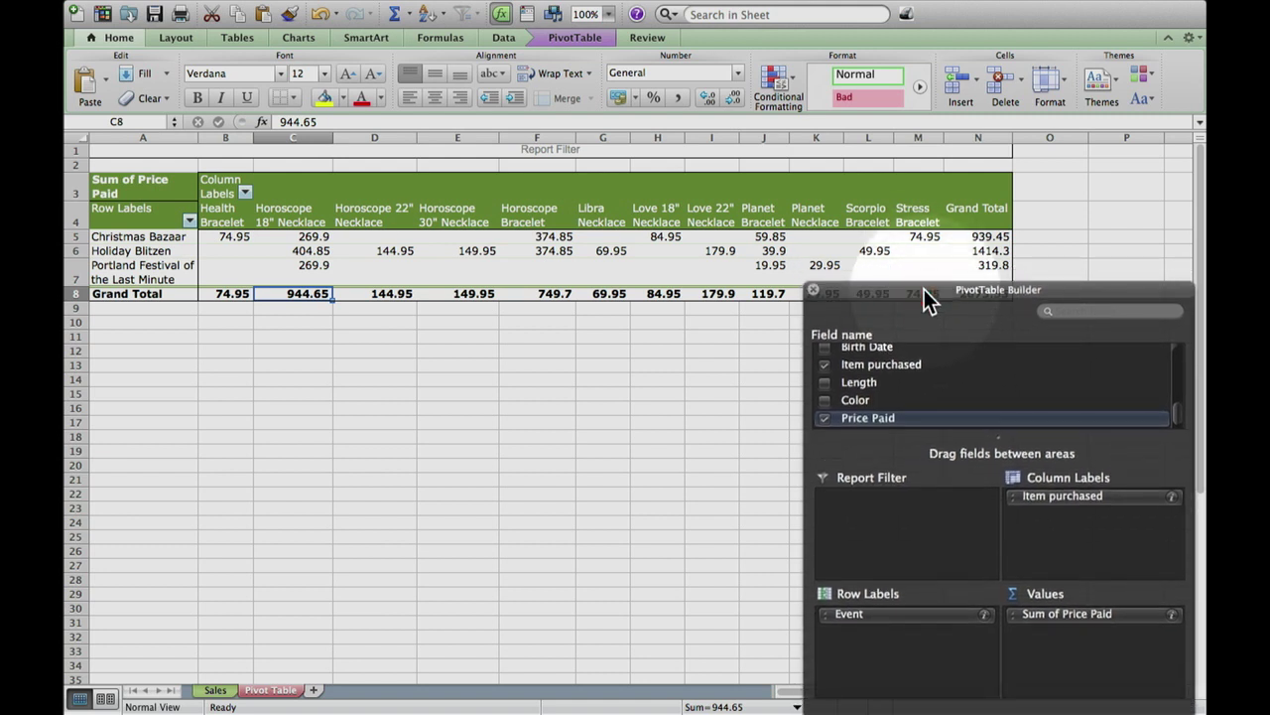
{"action": "left_click", "coordinate": [1067, 495]}
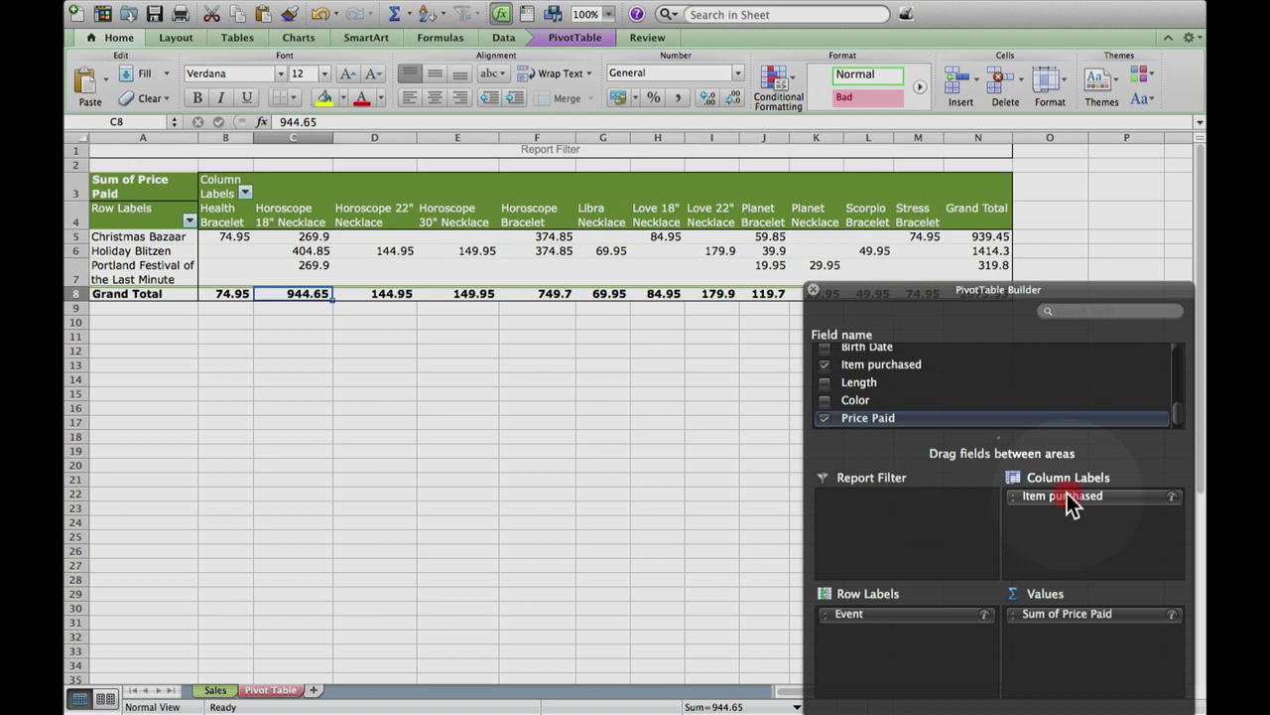
{"action": "left_click_drag", "start_coordinate": [1060, 508], "coordinate": [902, 646]}
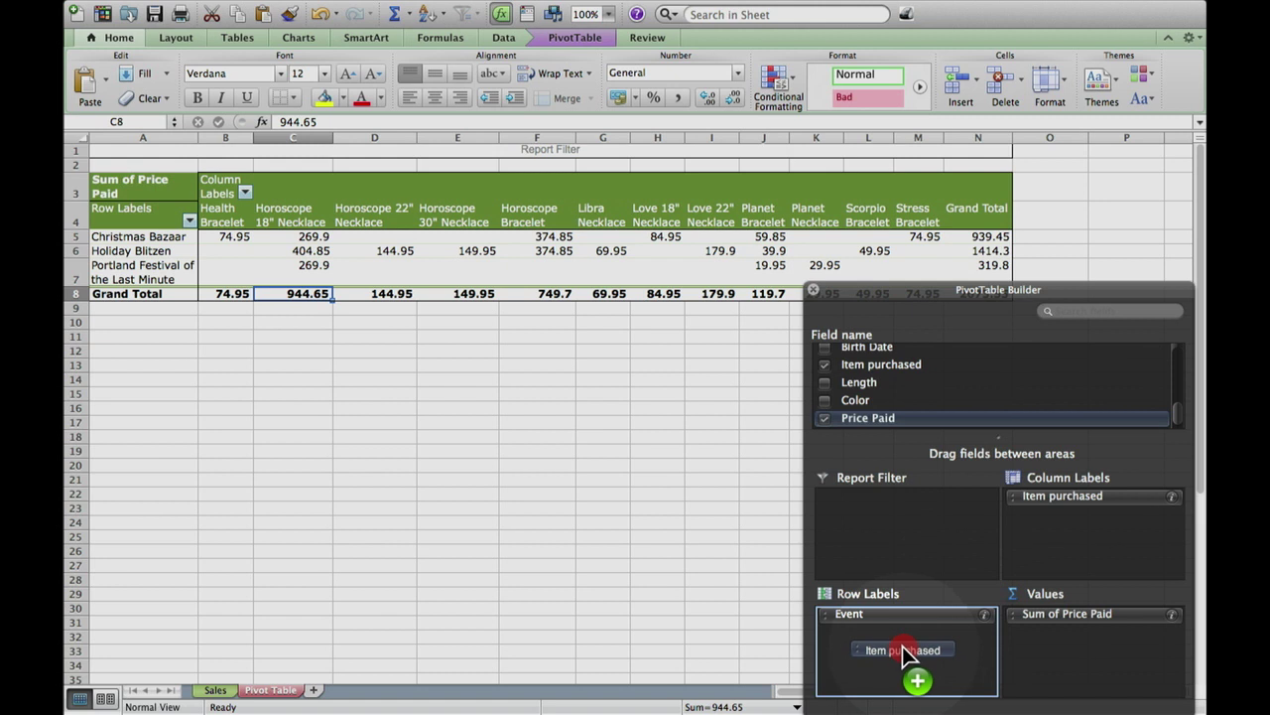
{"action": "left_click_drag", "start_coordinate": [902, 646], "coordinate": [903, 646]}
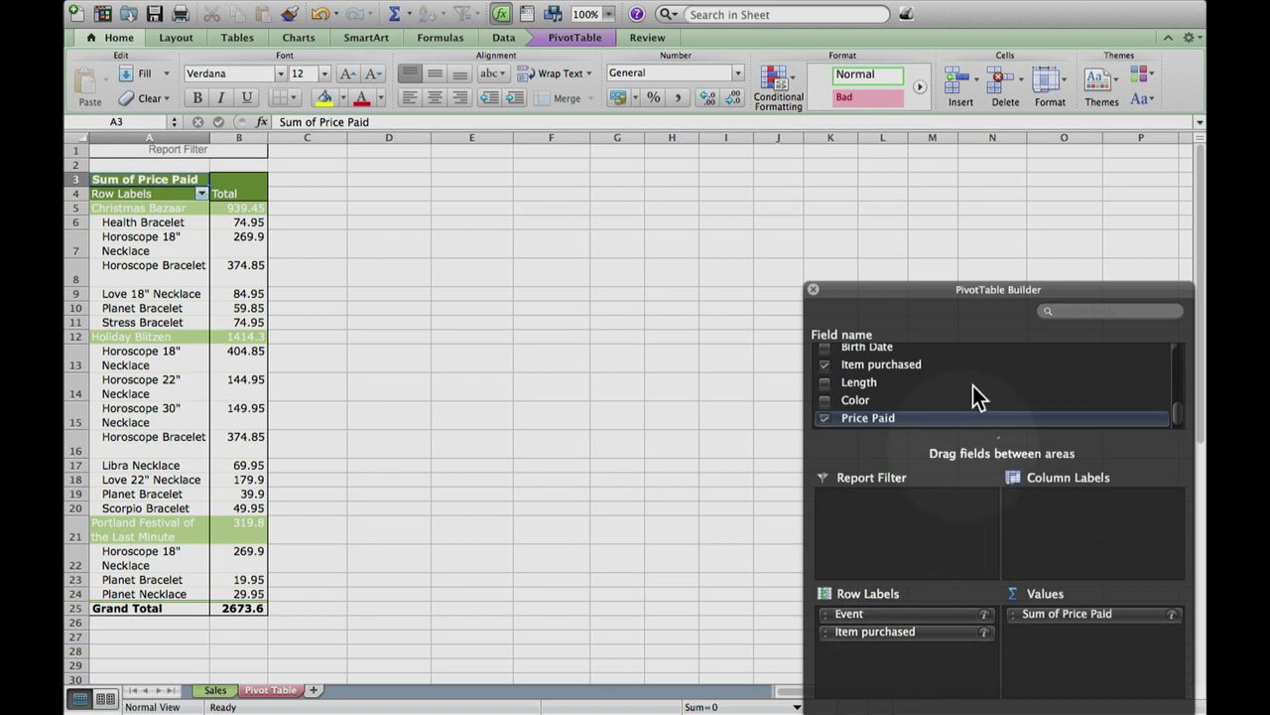
{"action": "left_click", "coordinate": [988, 298]}
{"action": "left_click_drag", "start_coordinate": [987, 289], "coordinate": [984, 184]}
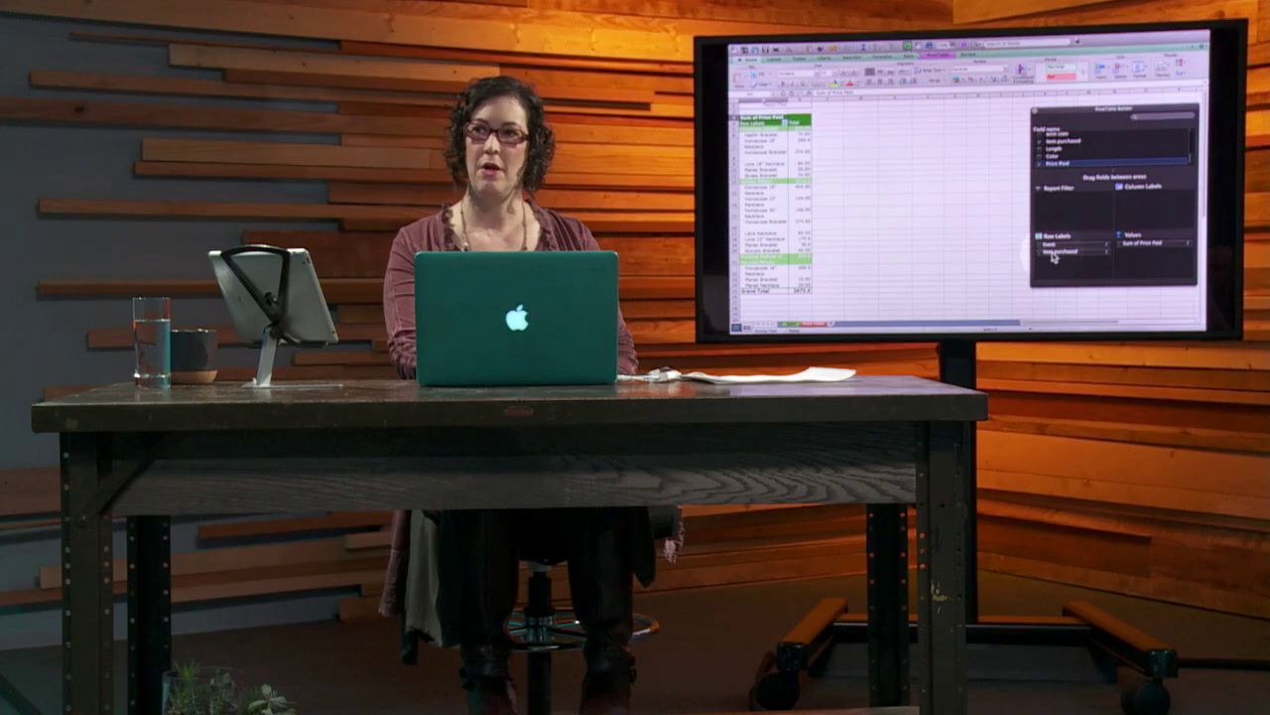
Place Item purchased above Event in Row Labels so events nest under each item.
{"action": "left_click", "coordinate": [849, 521]}
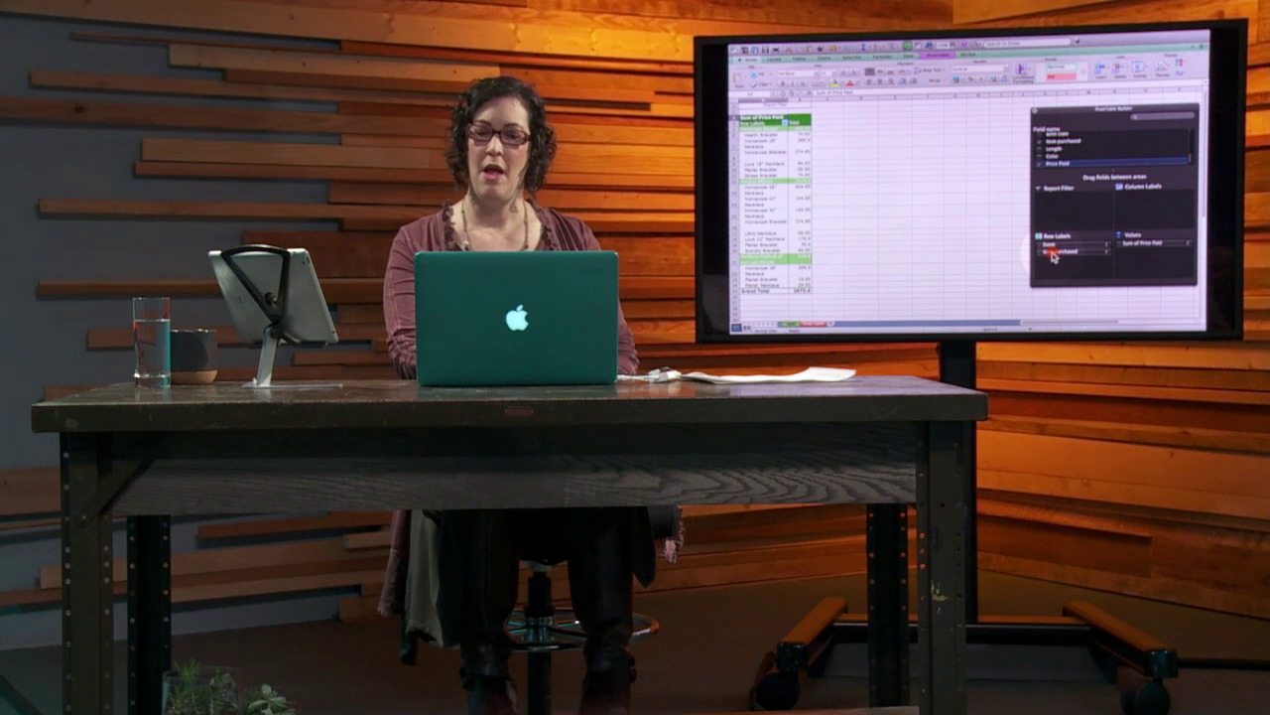
{"action": "left_click_drag", "start_coordinate": [1054, 256], "coordinate": [1060, 250]}
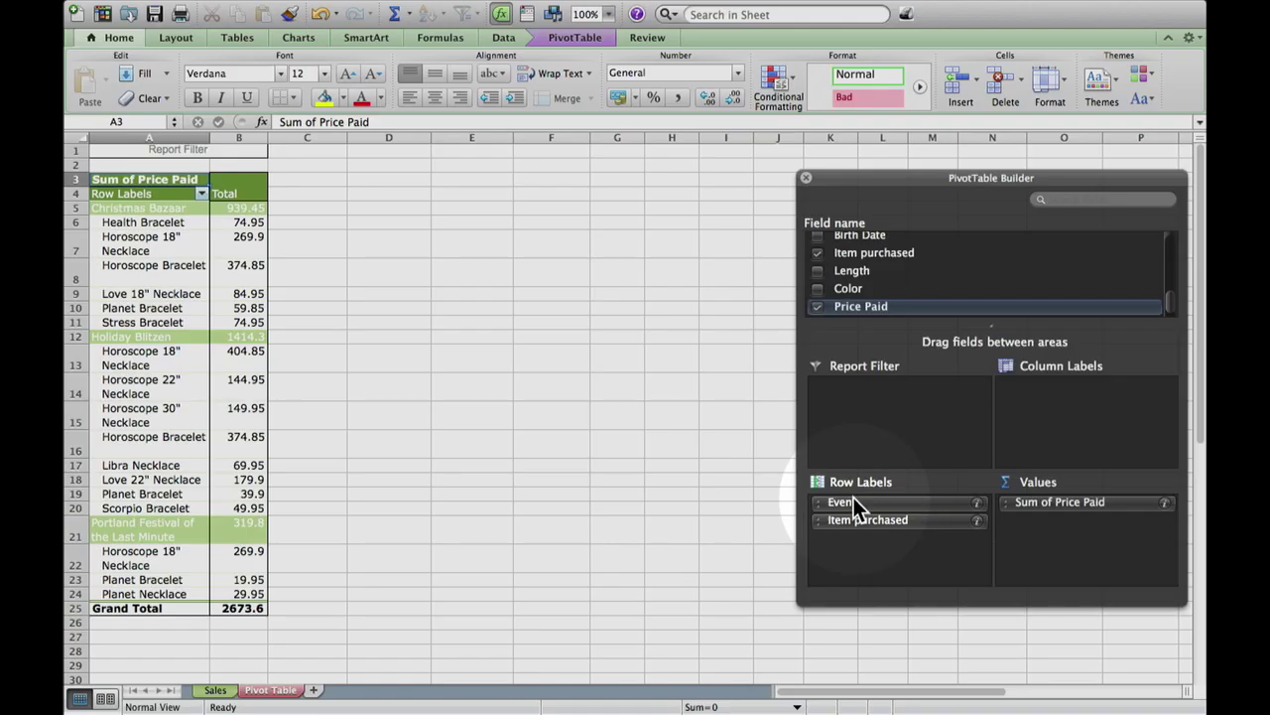
{"action": "mouse_move", "coordinate": [854, 500]}
{"action": "left_mouse_down"}
{"action": "mouse_move", "coordinate": [864, 531]}
{"action": "mouse_move", "coordinate": [859, 490]}
{"action": "mouse_move", "coordinate": [861, 538]}
{"action": "left_mouse_up"}
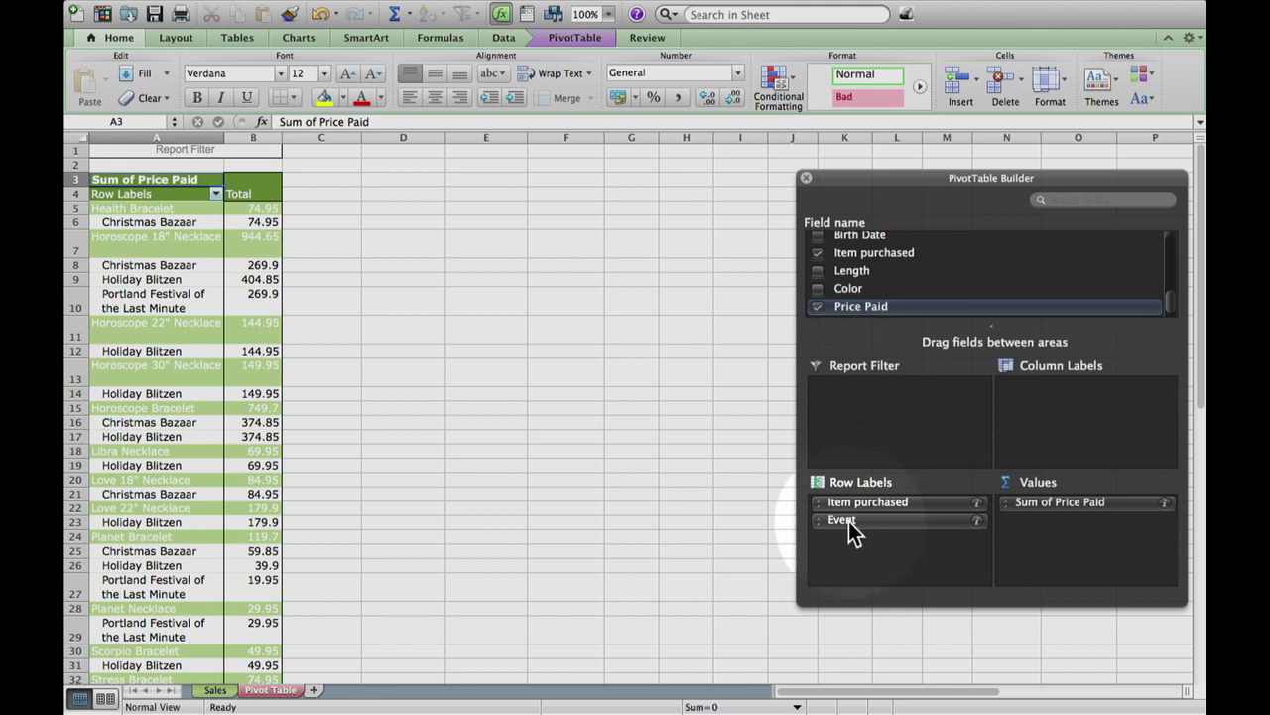
Move Event from Row Labels to Column Labels, leaving items as rows totalling 2673.55.
{"action": "left_click_drag", "start_coordinate": [849, 522], "coordinate": [1081, 407]}
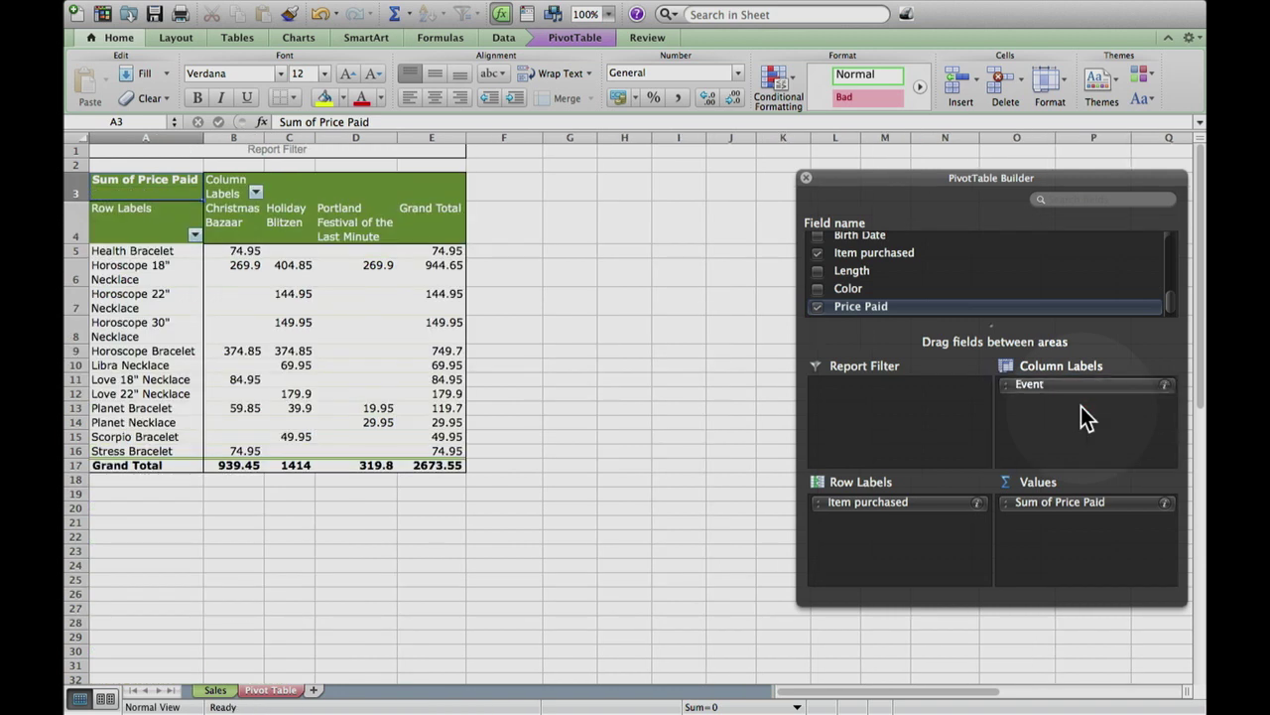